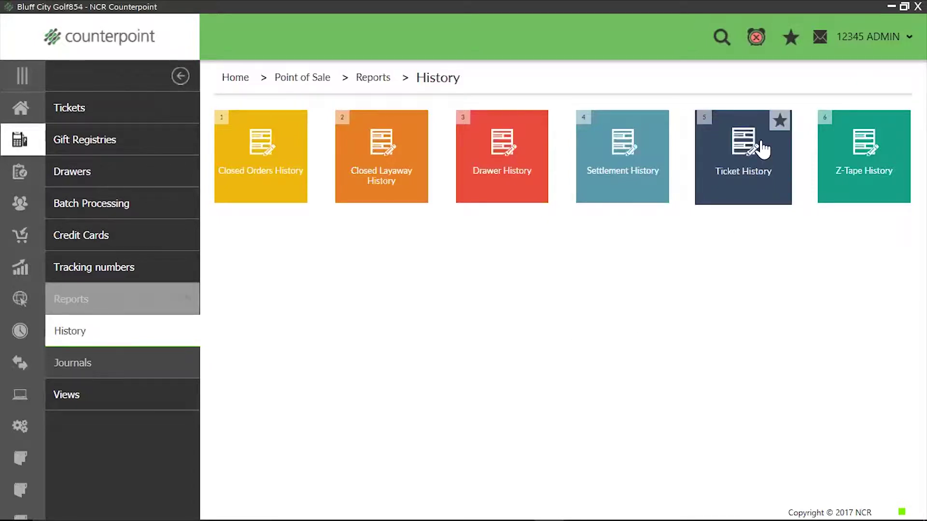
- Open the Ticket History report and enable Show payment detail in its parameters
{"action": "left_click", "coordinate": [761, 148]}
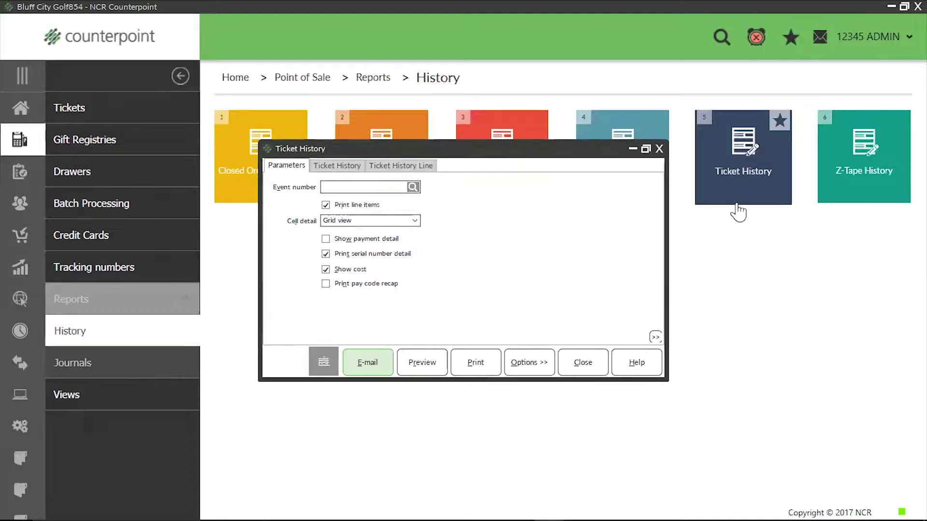
{"action": "left_click", "coordinate": [325, 239]}
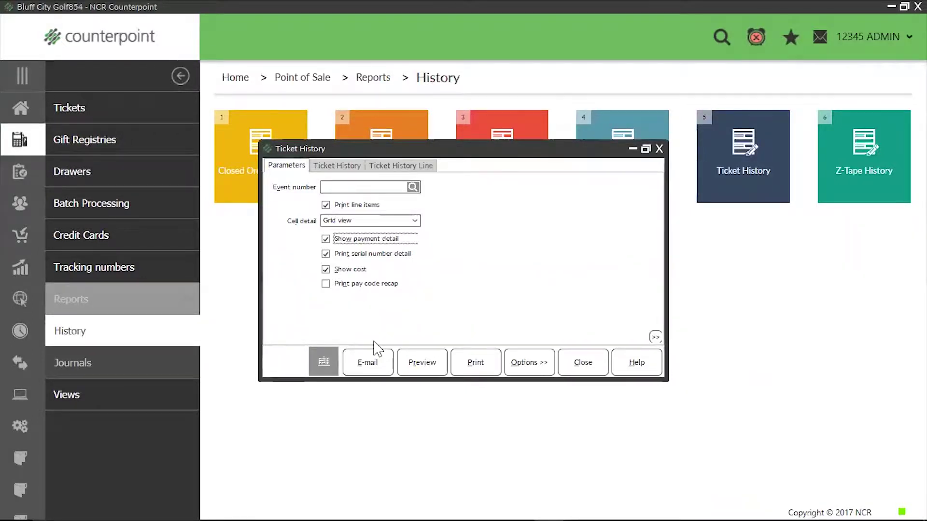
- Limit the report to posting dates from 8/1/2018 to 8/3/2018 and preview it
{"action": "left_click", "coordinate": [323, 165]}
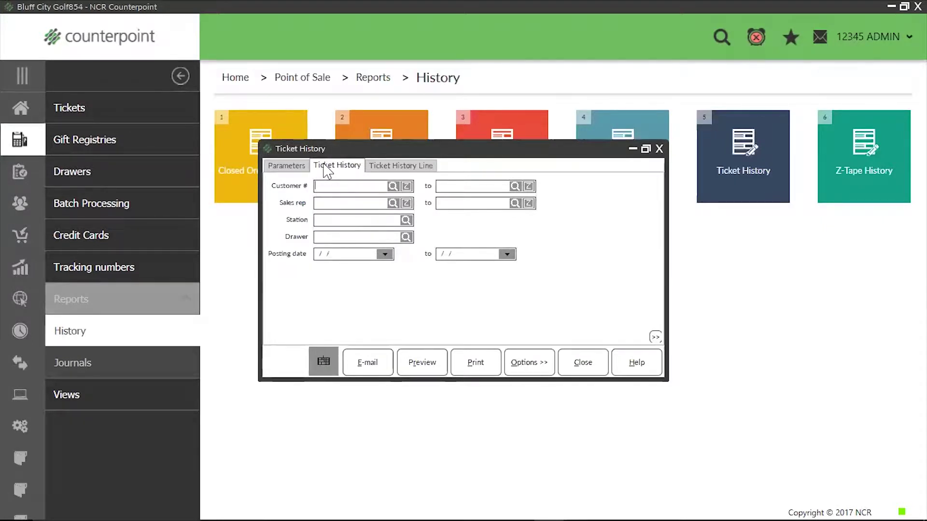
{"action": "double_click", "coordinate": [336, 259]}
{"action": "type", "text": "8/1/2018"}
{"action": "key", "text": "Tab"}
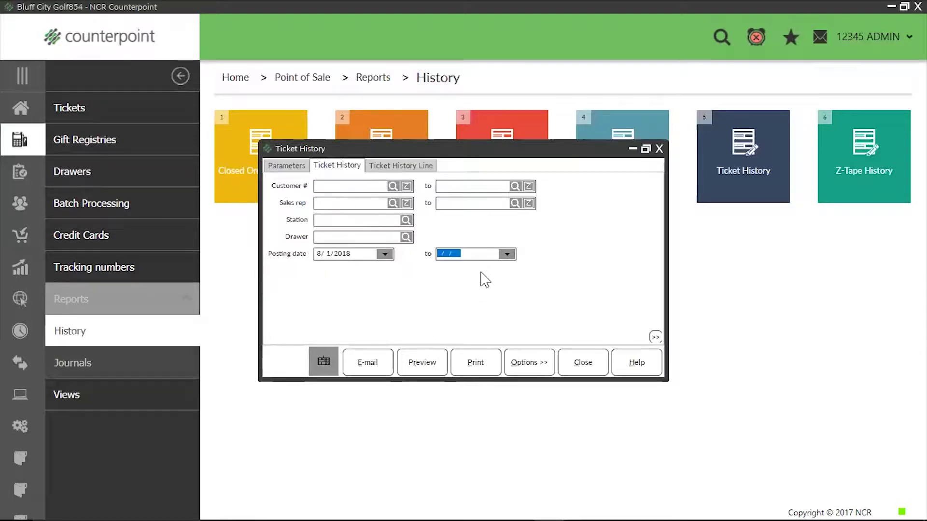
{"action": "key", "text": "space"}
{"action": "left_click", "coordinate": [413, 362]}
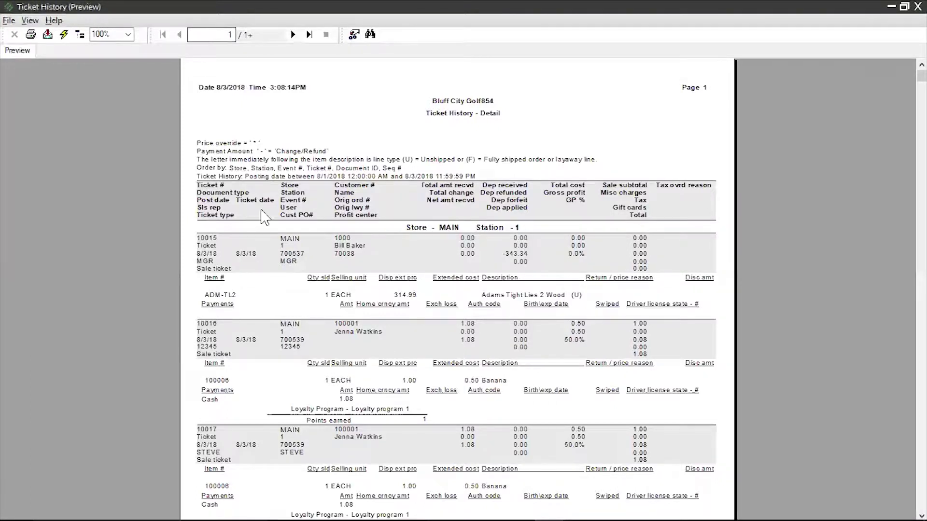
- Reduce the preview window and search the report for "cap", stepping through every match
{"action": "double_click", "coordinate": [819, 7]}
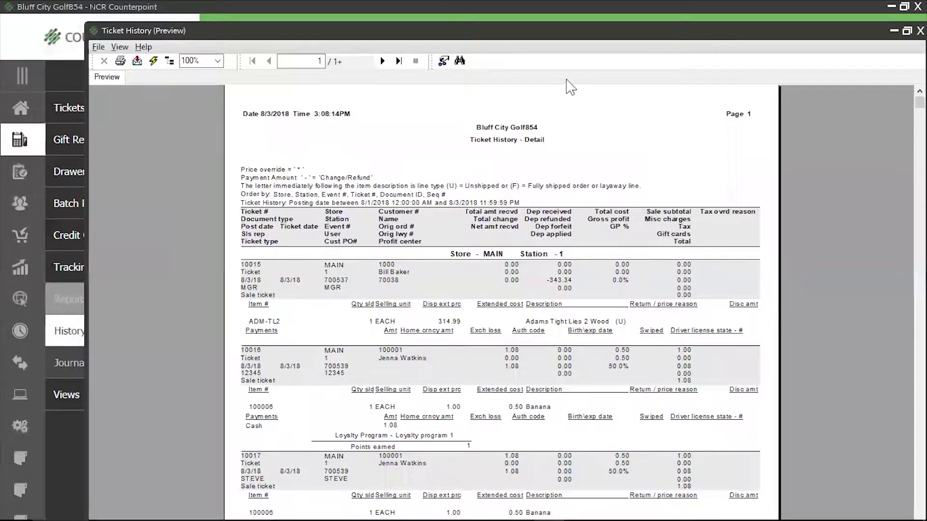
{"action": "left_click", "coordinate": [460, 61]}
{"action": "type", "text": "cap"}
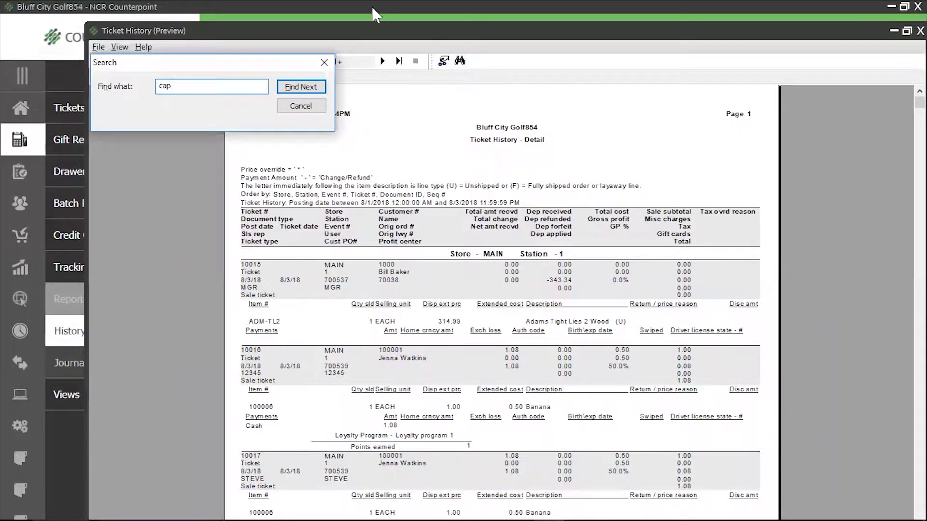
{"action": "left_click", "coordinate": [307, 86]}
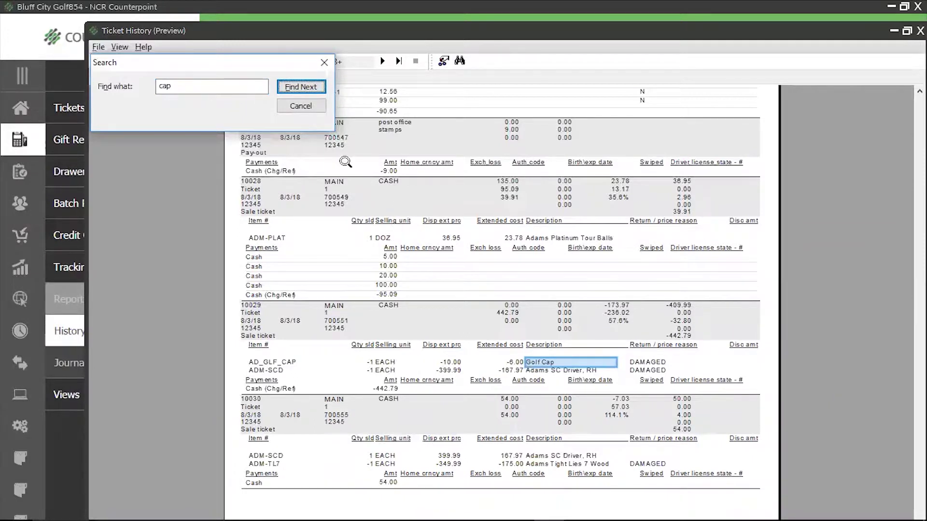
{"action": "left_click", "coordinate": [316, 90]}
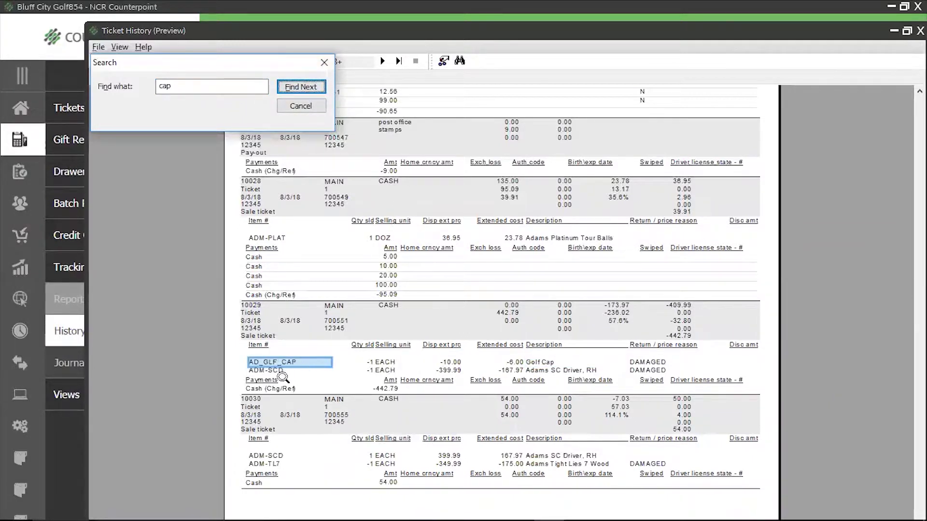
{"action": "left_click", "coordinate": [297, 89]}
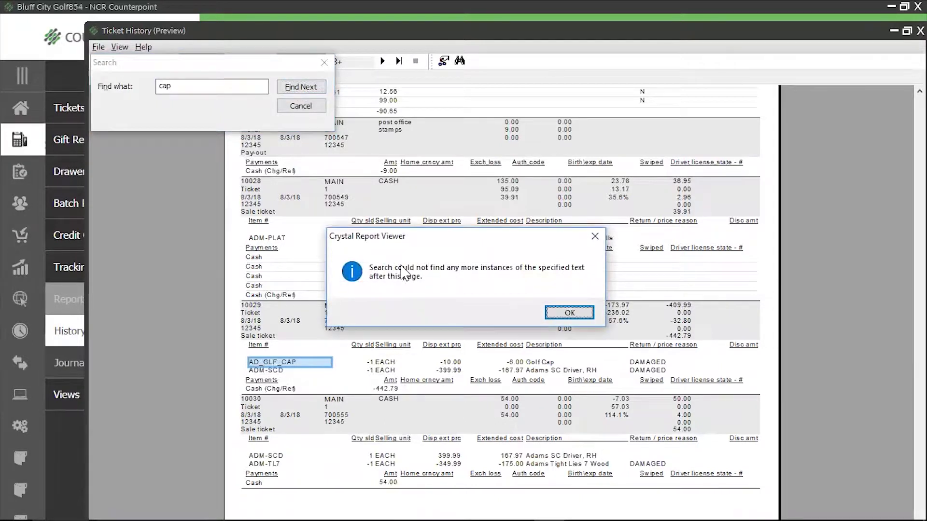
{"action": "left_click", "coordinate": [578, 315]}
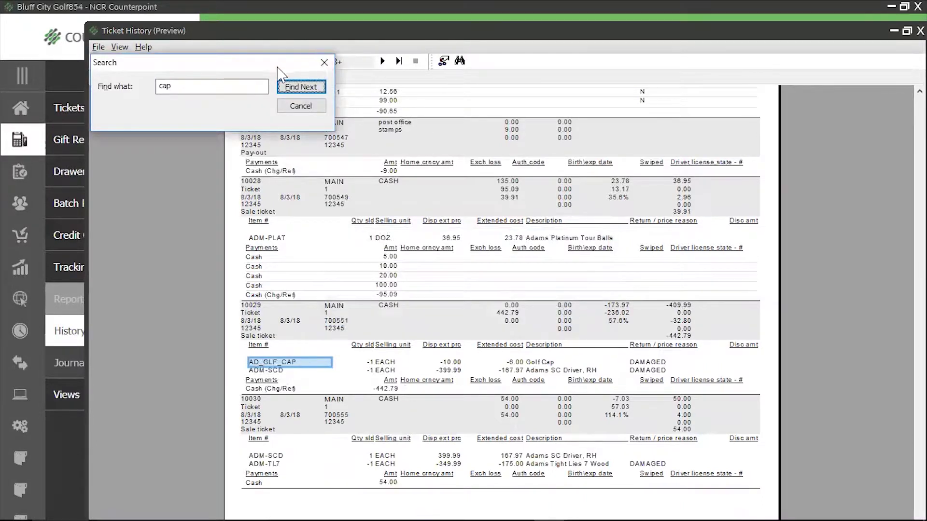
- Return to the report's first page, maximize the preview window and close the text search
{"action": "left_click_drag", "start_coordinate": [255, 66], "coordinate": [260, 117]}
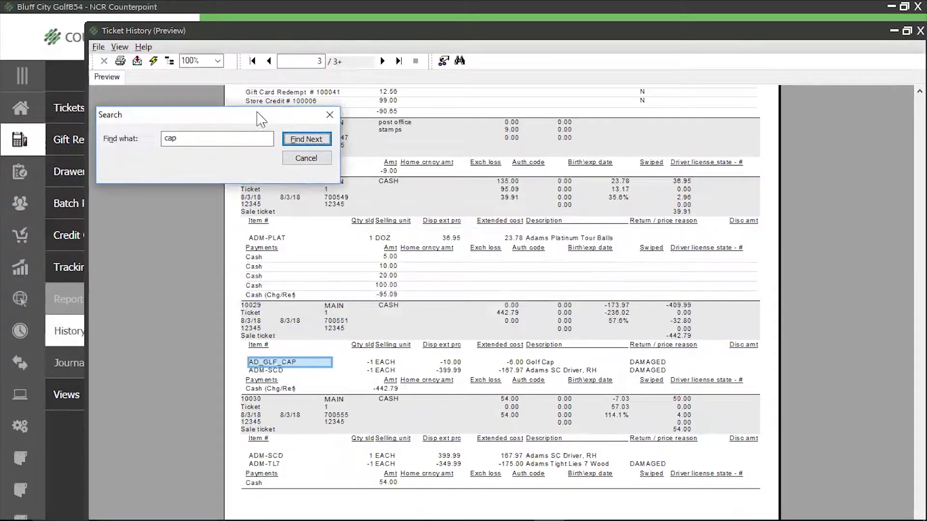
{"action": "left_click", "coordinate": [252, 60]}
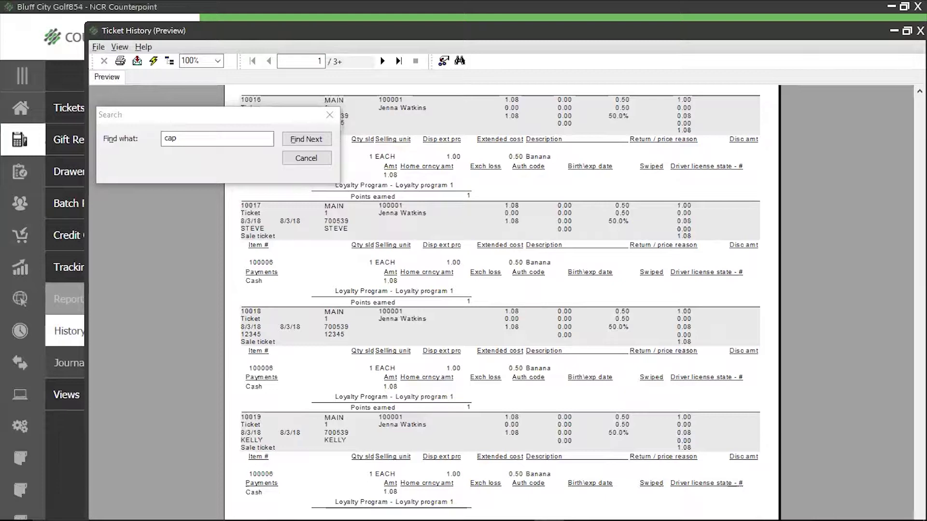
{"action": "left_click", "coordinate": [906, 30]}
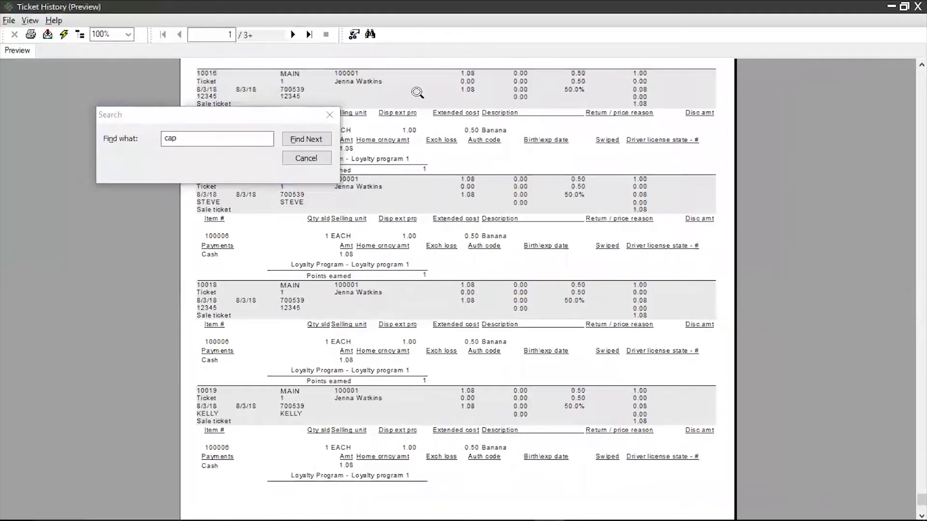
{"action": "left_click", "coordinate": [313, 137]}
{"action": "scroll", "coordinate": [439, 163], "scroll_direction": "up", "scroll_amount": 5}
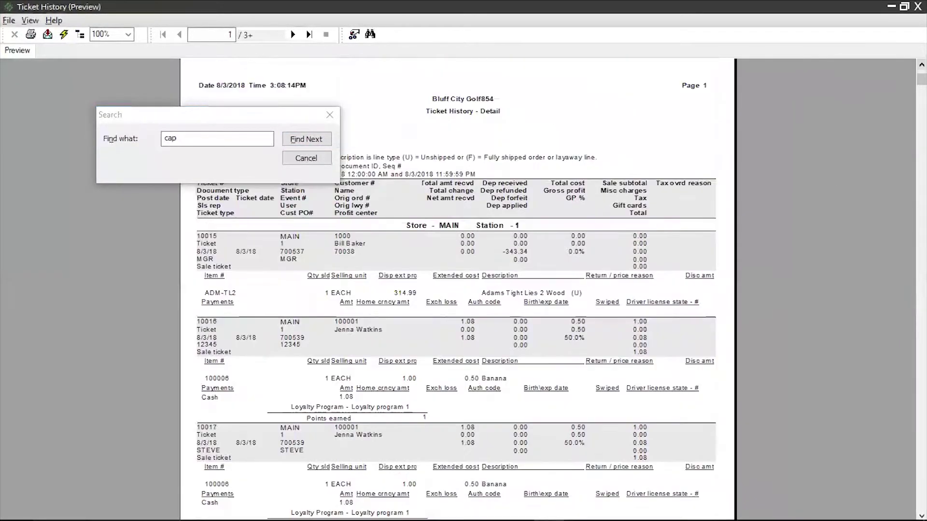
{"action": "left_click", "coordinate": [330, 114]}
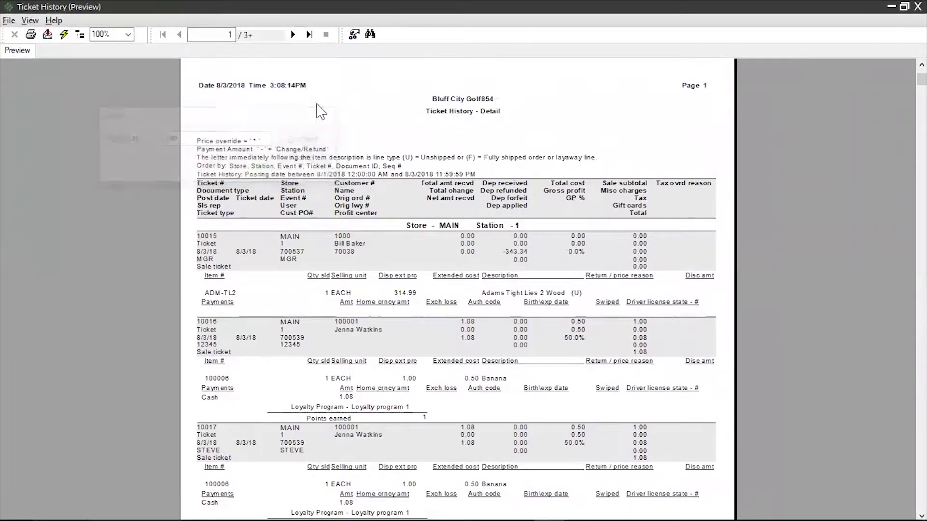
- Search the report for the amount 1.08, step through several matches, and close the search
{"action": "left_click", "coordinate": [370, 34]}
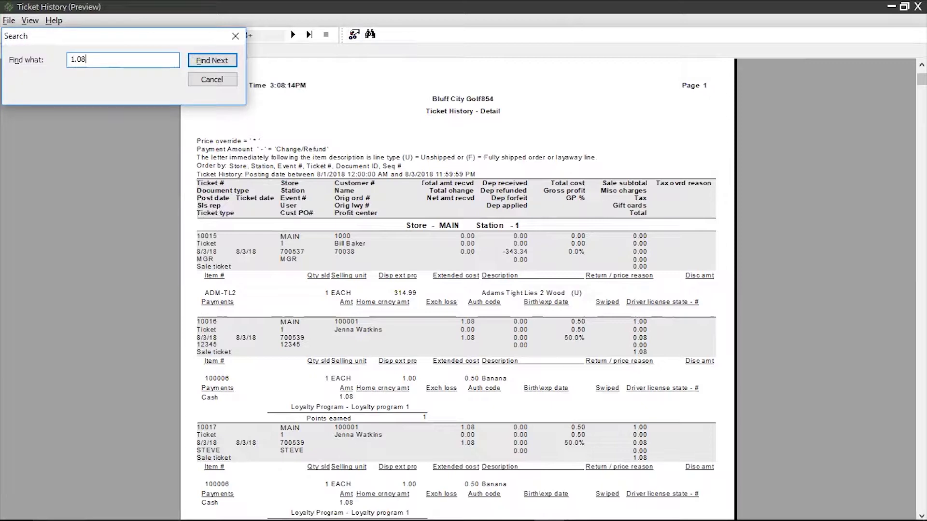
{"action": "left_click", "coordinate": [212, 60]}
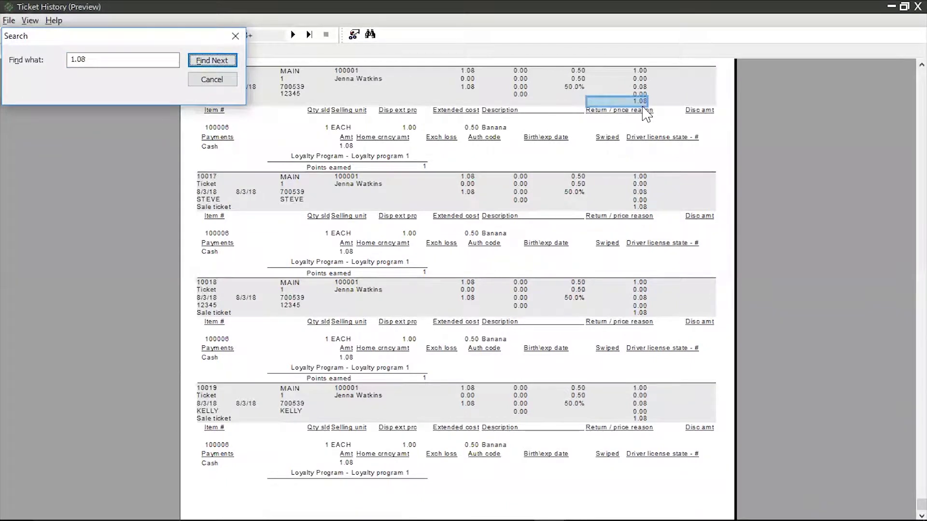
{"action": "left_click", "coordinate": [212, 61]}
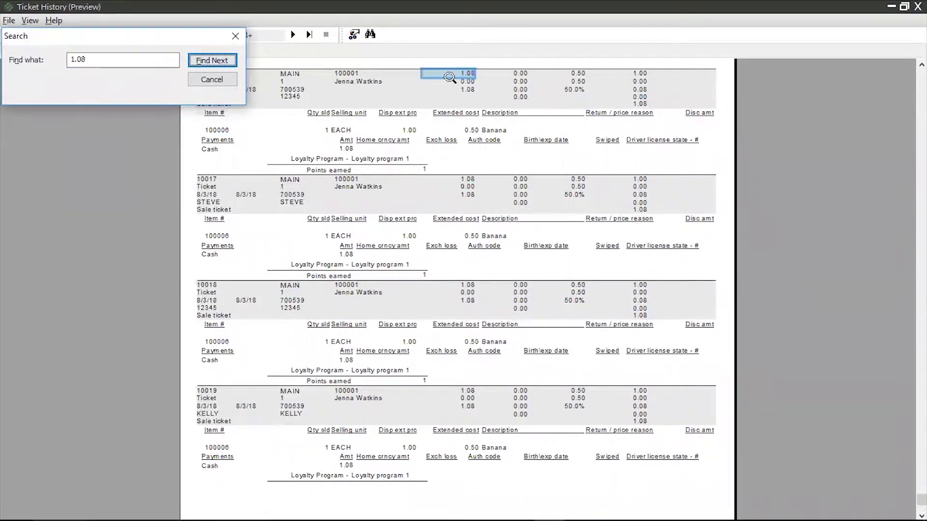
{"action": "left_click", "coordinate": [216, 60]}
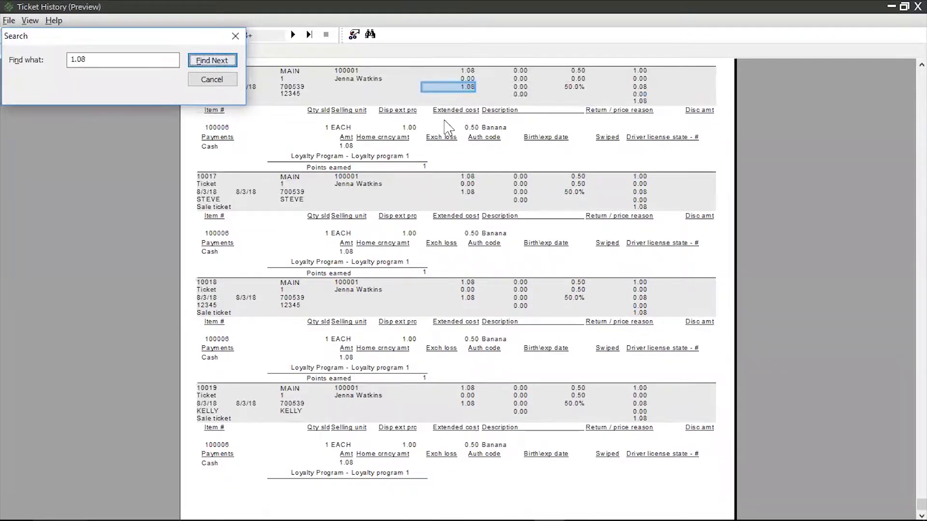
{"action": "left_click", "coordinate": [220, 60]}
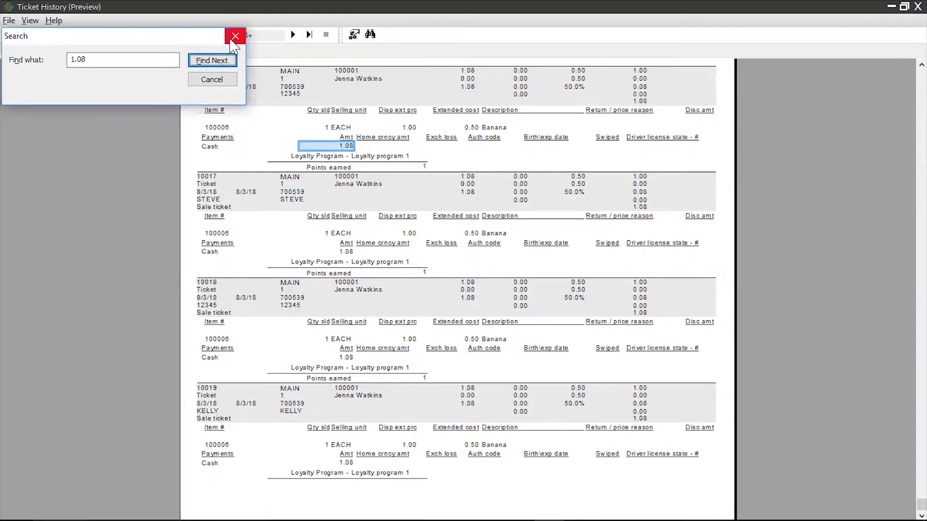
{"action": "left_click", "coordinate": [155, 178]}
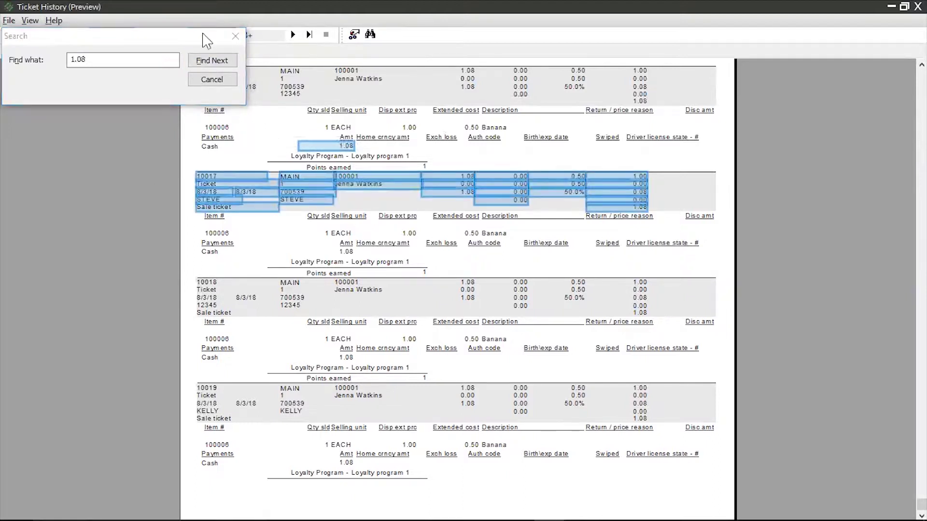
{"action": "left_click", "coordinate": [165, 36]}
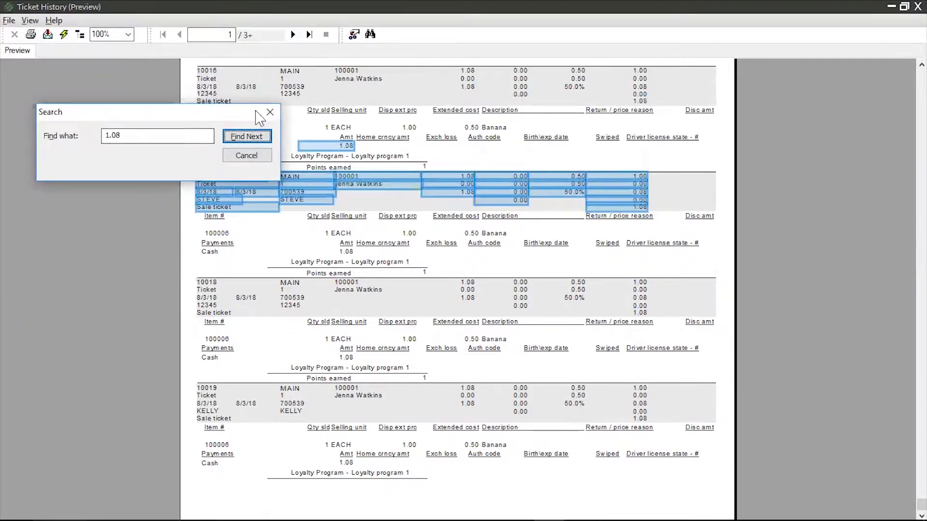
{"action": "left_click", "coordinate": [270, 112]}
{"action": "left_click", "coordinate": [268, 235]}
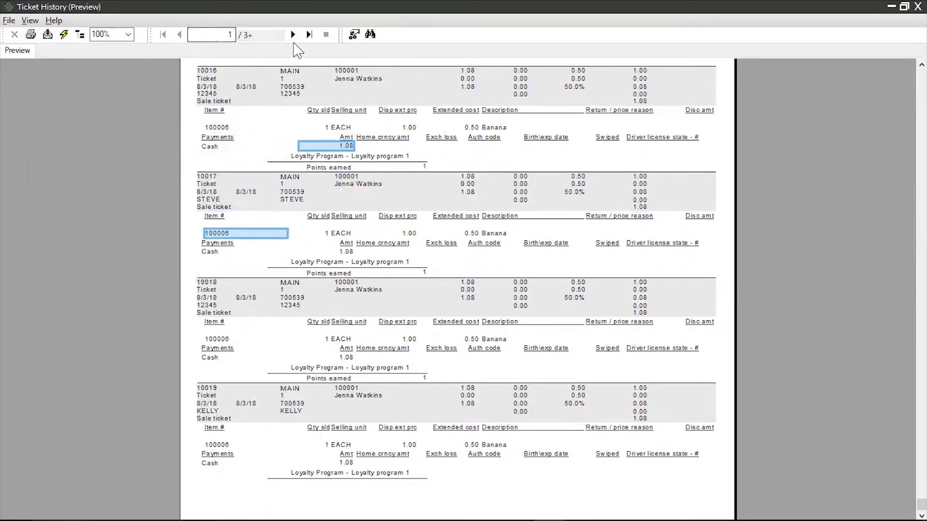
- Search the report from the start of page 1 for "cash", stepping to the third matching payment
{"action": "scroll", "coordinate": [459, 173], "scroll_direction": "up", "scroll_amount": 5}
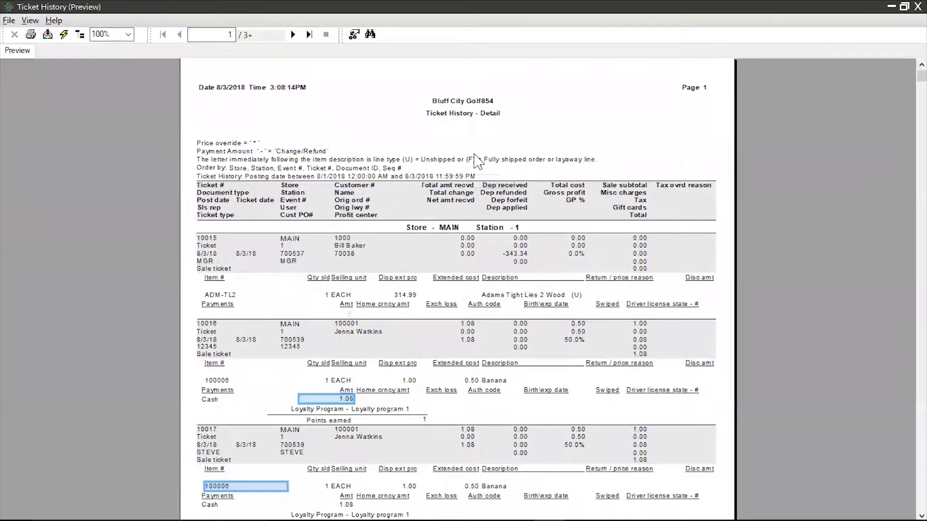
{"action": "left_click", "coordinate": [370, 34]}
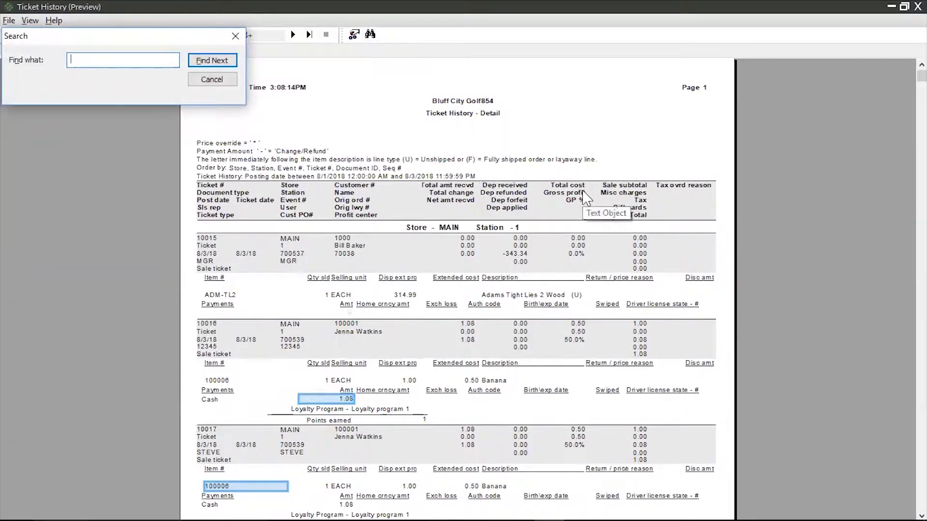
{"action": "type", "text": "cash"}
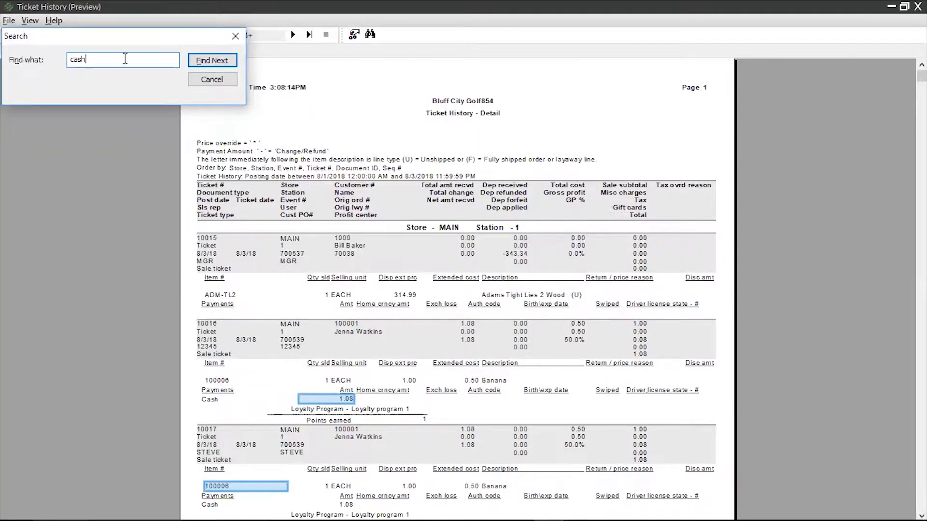
{"action": "left_click", "coordinate": [205, 65]}
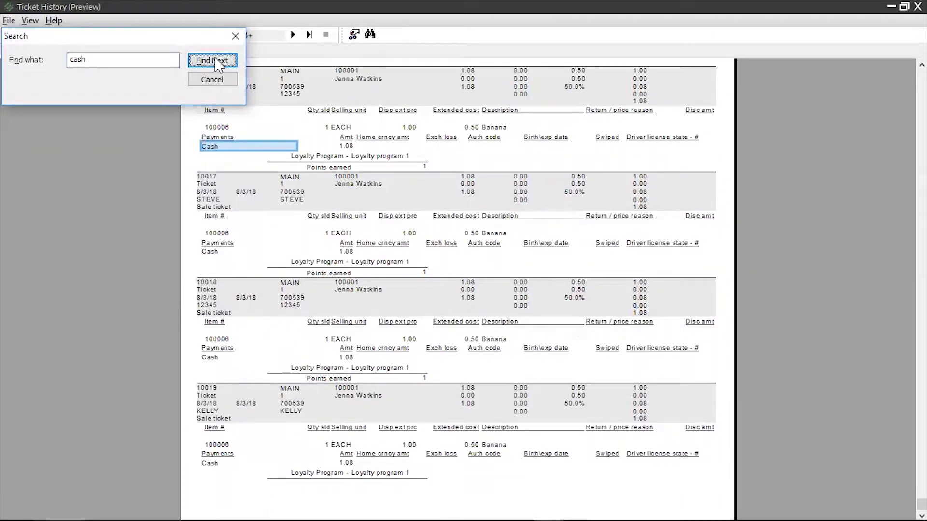
{"action": "left_click", "coordinate": [215, 61]}
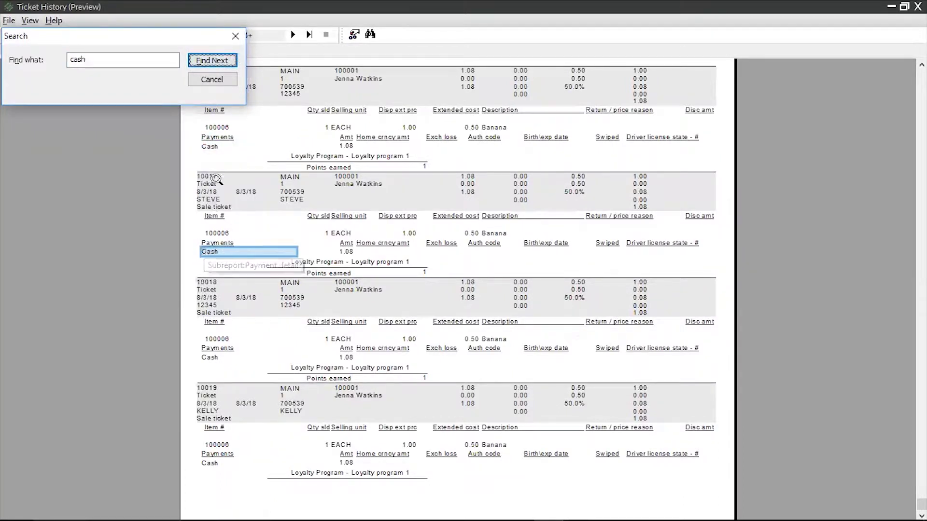
{"action": "left_click", "coordinate": [212, 60]}
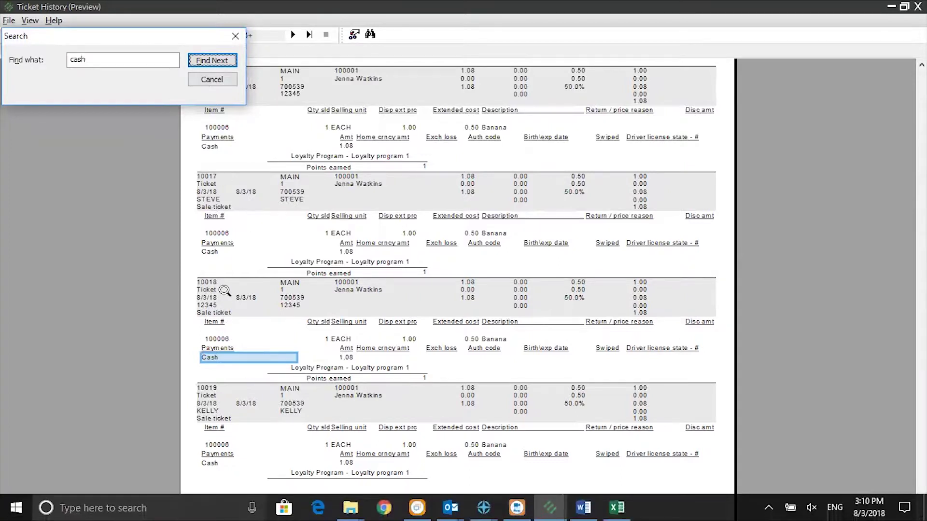
- Copy the ticket number of the ticket that contains the highlighted Cash payment
{"action": "left_click", "coordinate": [203, 284]}
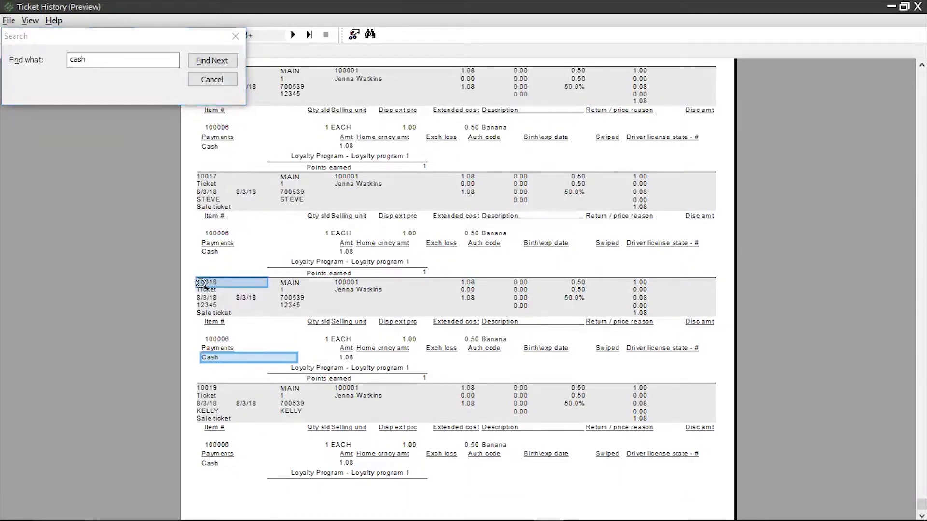
{"action": "right_click", "coordinate": [201, 283]}
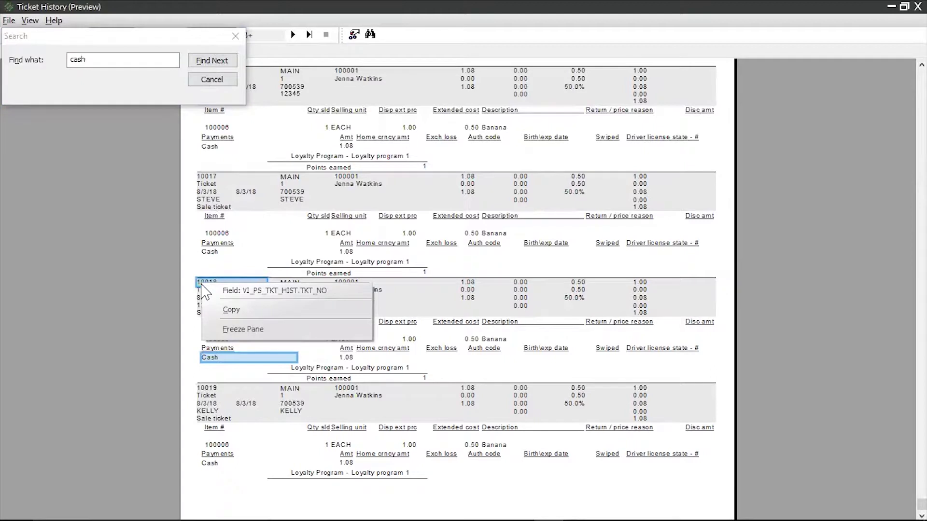
{"action": "left_click", "coordinate": [227, 309]}
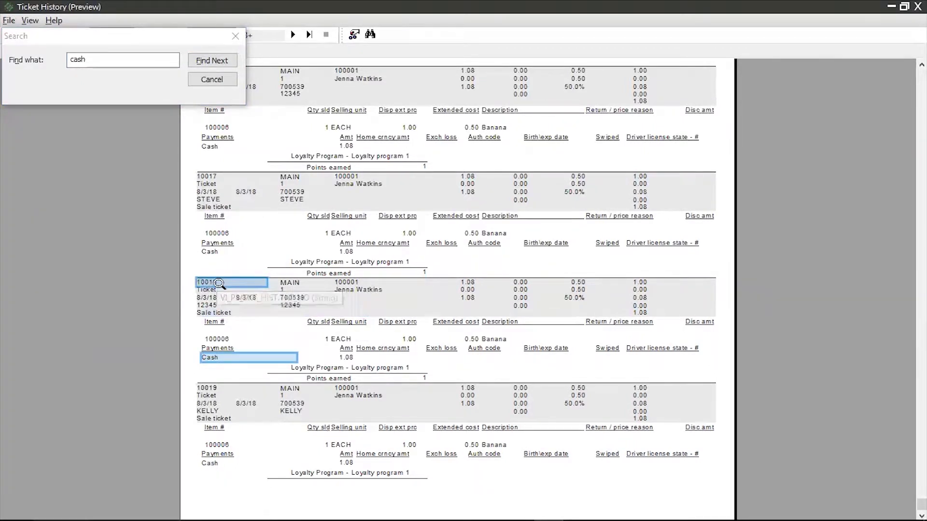
- Select the Ticket # heading in the column headings at the start of the report
{"action": "scroll", "coordinate": [774, 312], "scroll_direction": "up", "scroll_amount": 5}
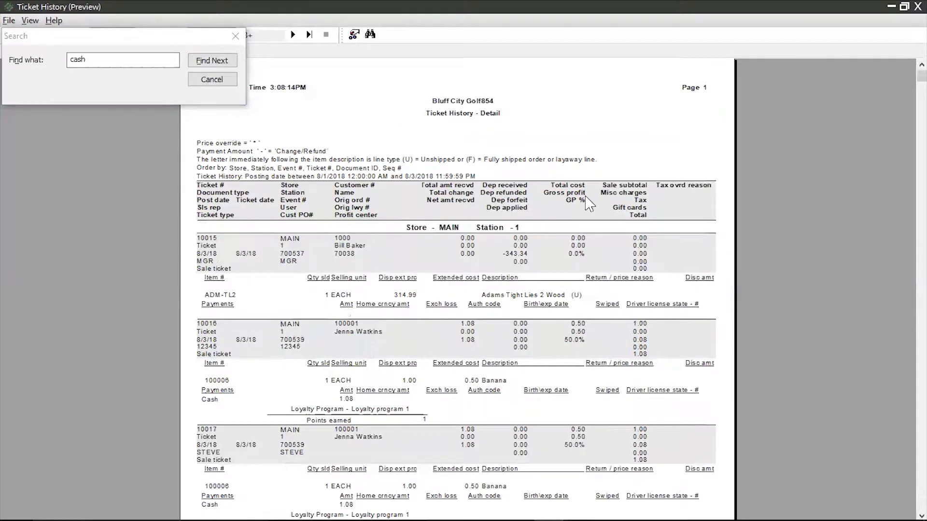
{"action": "left_click", "coordinate": [212, 185]}
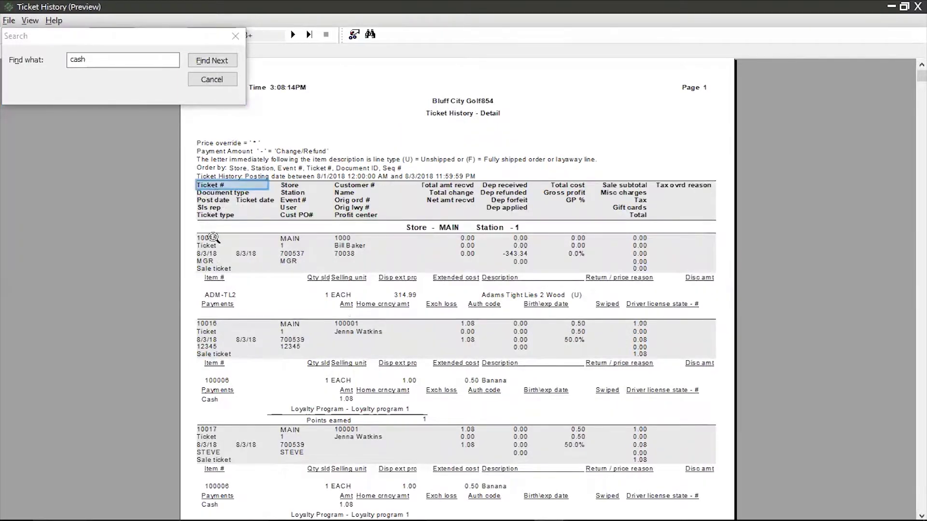
- Select the ticket numbers of the first two tickets on page 1 of the report
{"action": "left_click", "coordinate": [214, 237]}
{"action": "left_click", "coordinate": [217, 322]}
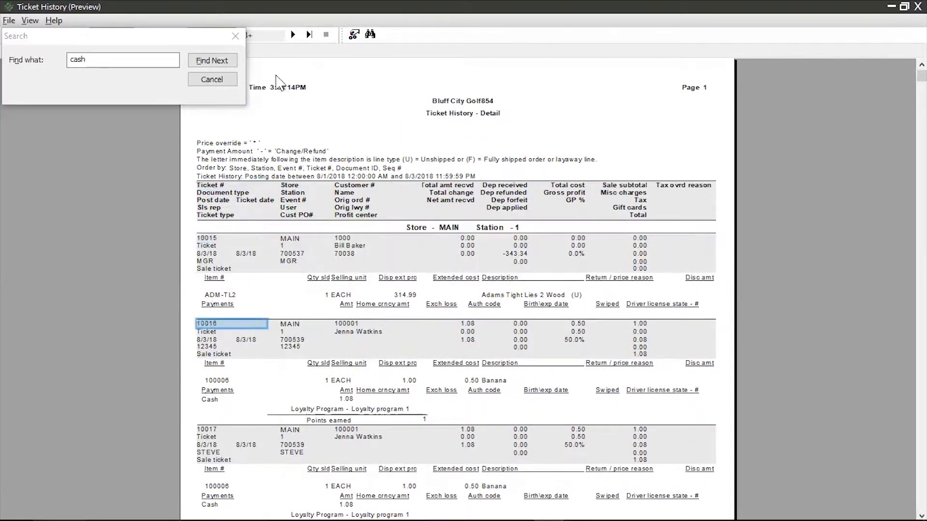
- Close the search, the report preview and the Ticket History report dialog
{"action": "left_click", "coordinate": [234, 35]}
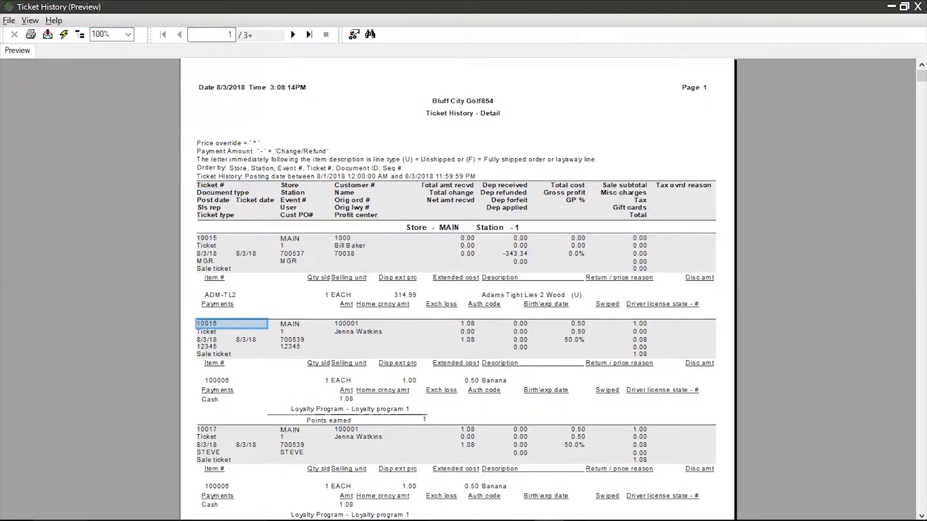
{"action": "left_click", "coordinate": [917, 6]}
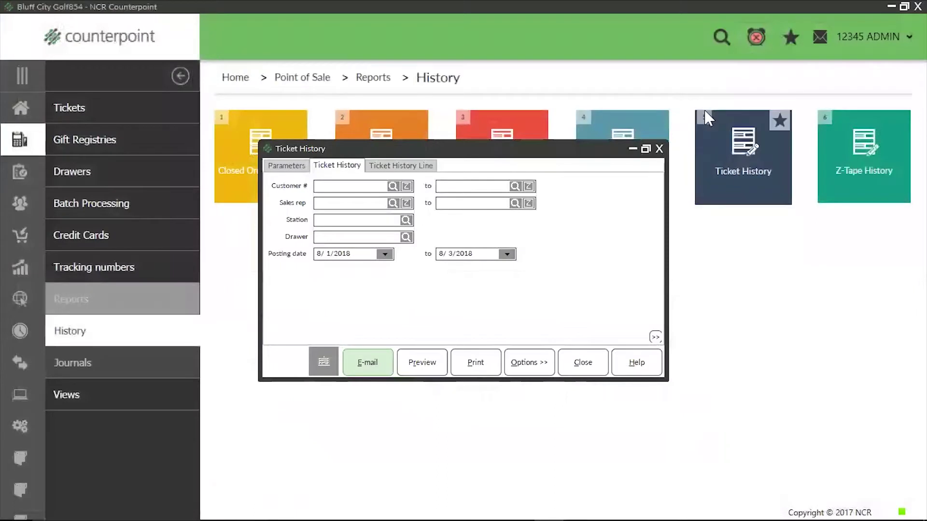
{"action": "left_click", "coordinate": [659, 149]}
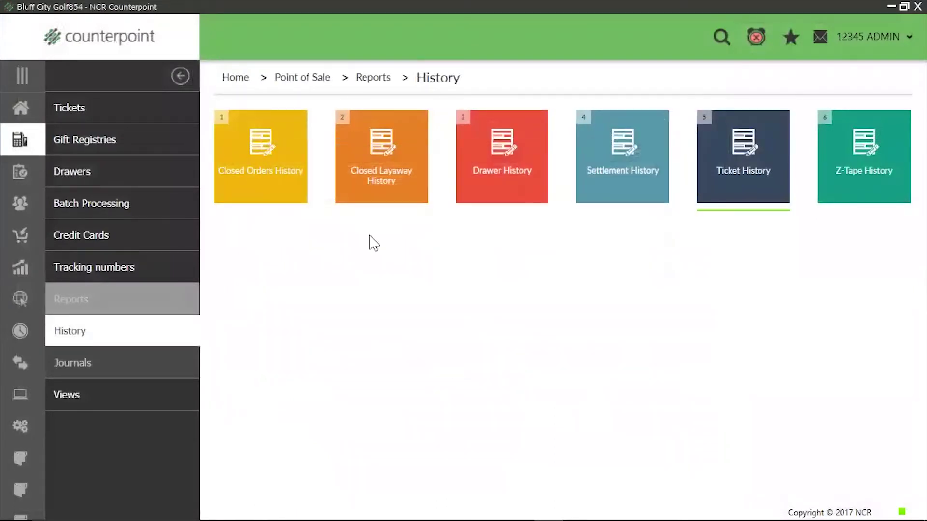
- Open View Ticket History from the Sales History views and load the identified ticket by its document number
{"action": "left_click", "coordinate": [20, 268]}
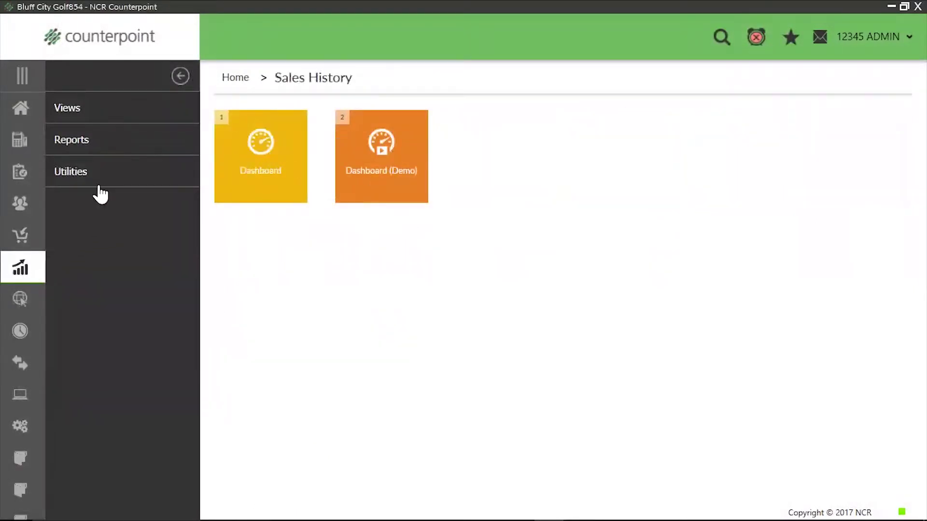
{"action": "left_click", "coordinate": [105, 140]}
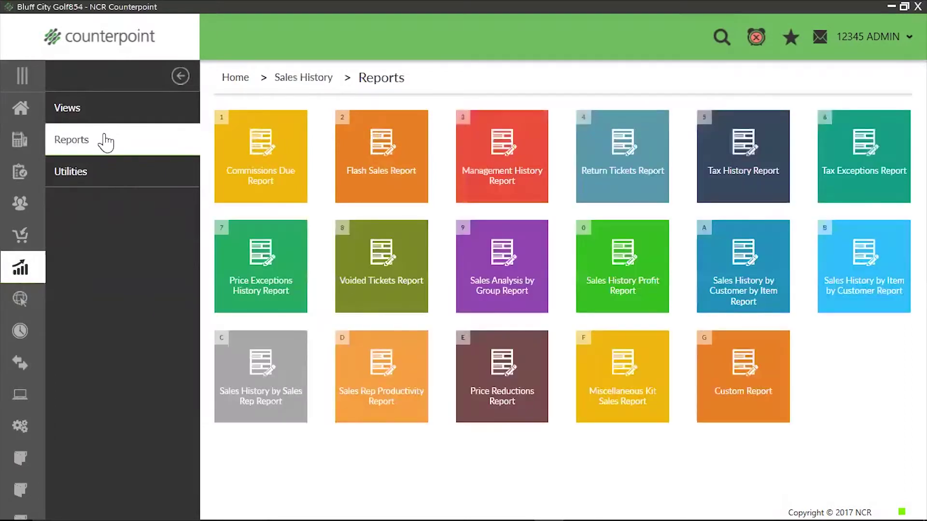
{"action": "left_click", "coordinate": [67, 112]}
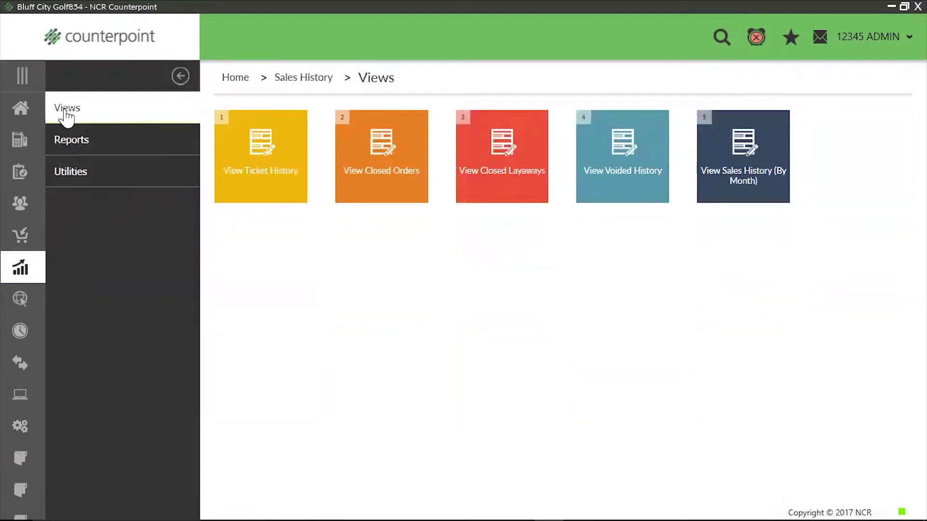
{"action": "left_click", "coordinate": [268, 178]}
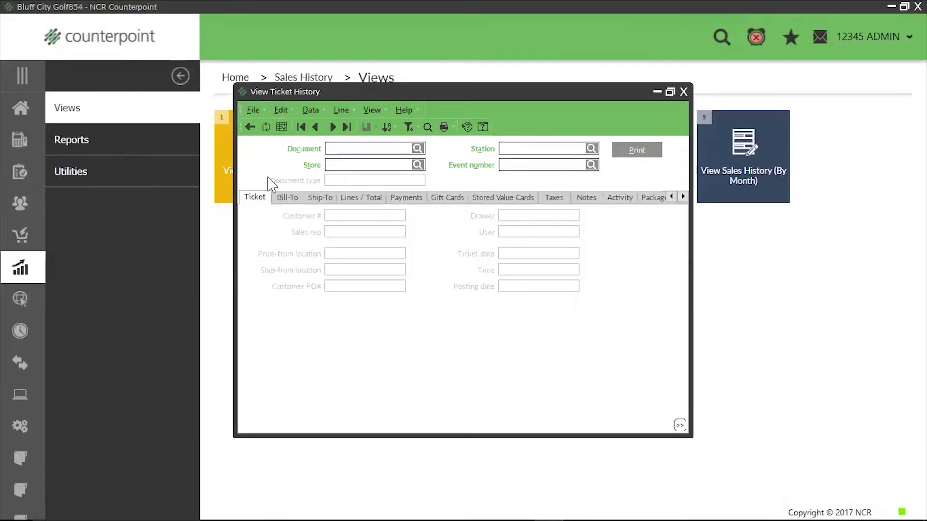
{"action": "type", "text": "10018"}
{"action": "key", "text": "Return"}
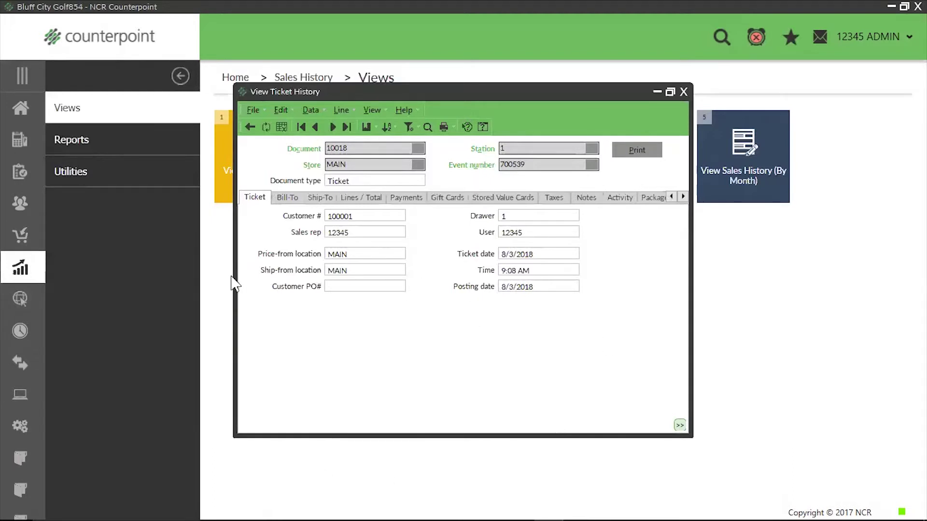
- Review the ticket's Bill-To, Ship-To, Lines / Total, Payments, Gift Cards, Stored Value Cards, Taxes, Notes, Activity and Package tracking details
{"action": "left_click", "coordinate": [286, 198]}
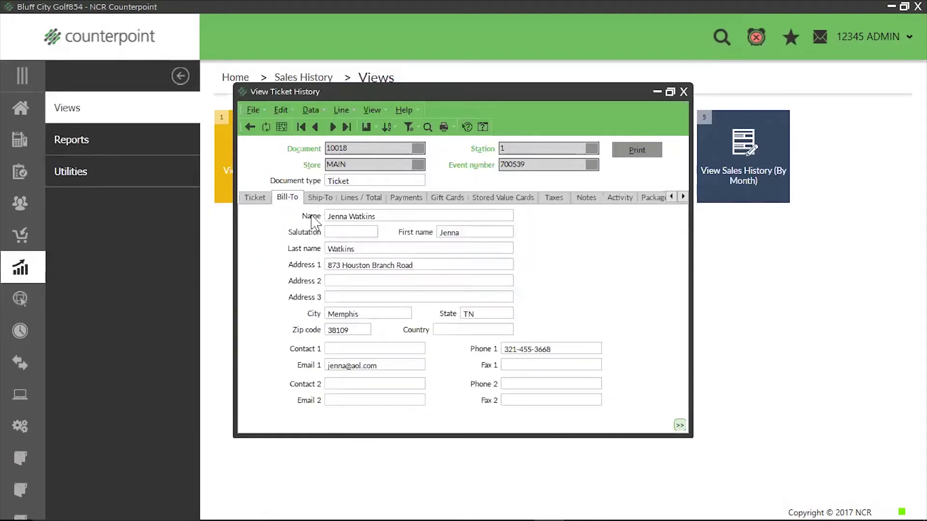
{"action": "left_click", "coordinate": [324, 201]}
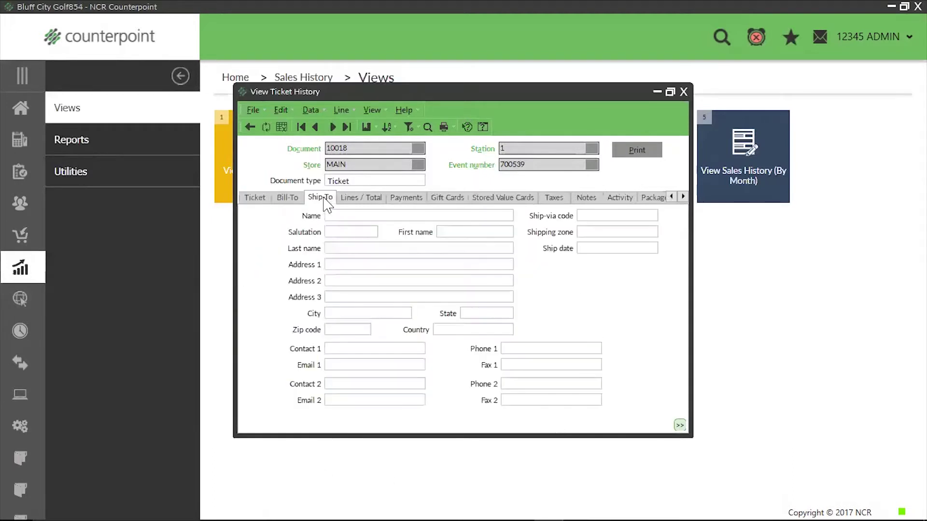
{"action": "left_click", "coordinate": [352, 201]}
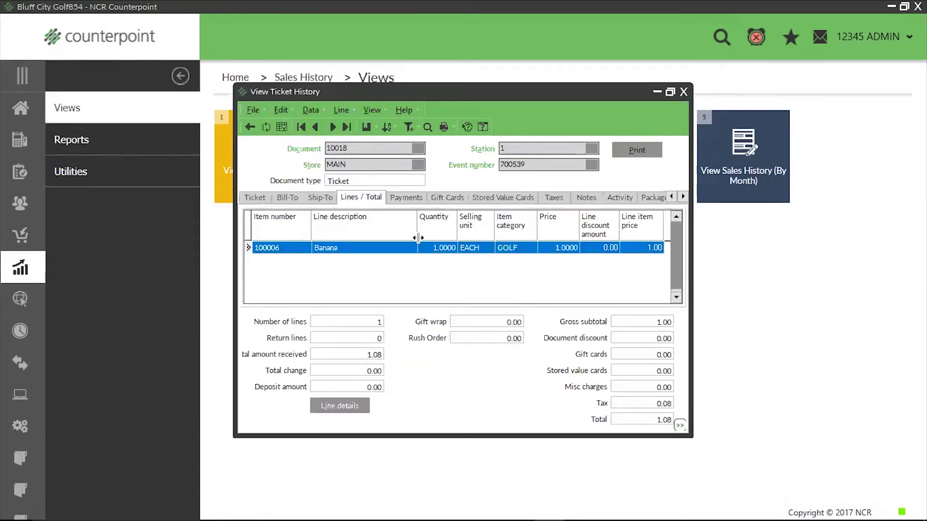
{"action": "left_click", "coordinate": [406, 198]}
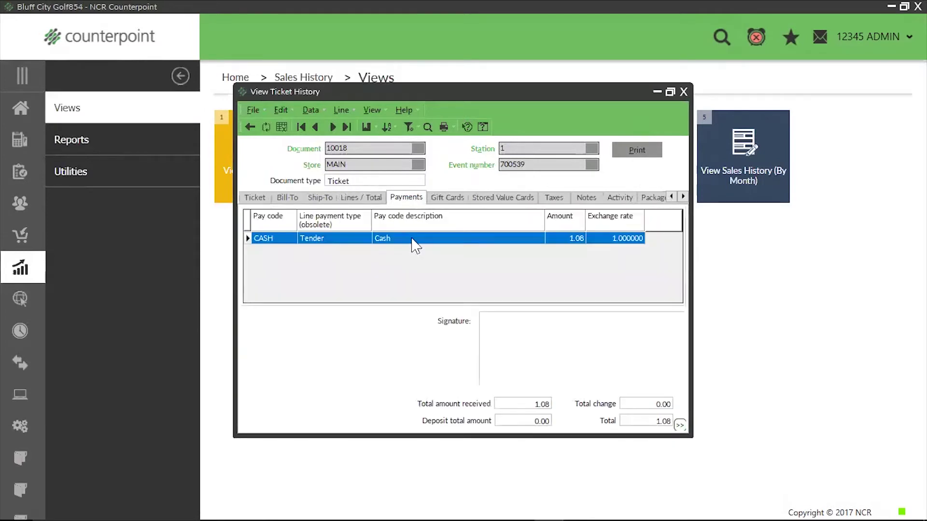
{"action": "left_click", "coordinate": [449, 198]}
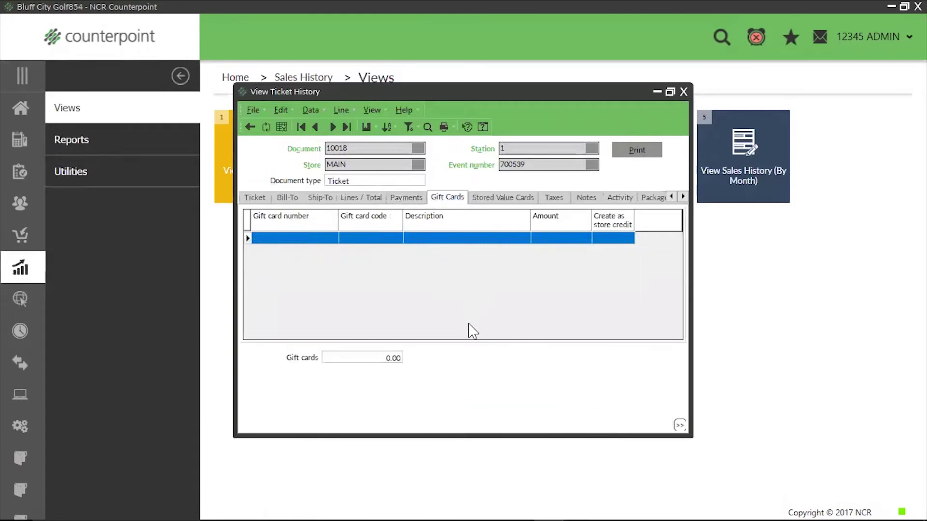
{"action": "left_click", "coordinate": [492, 198]}
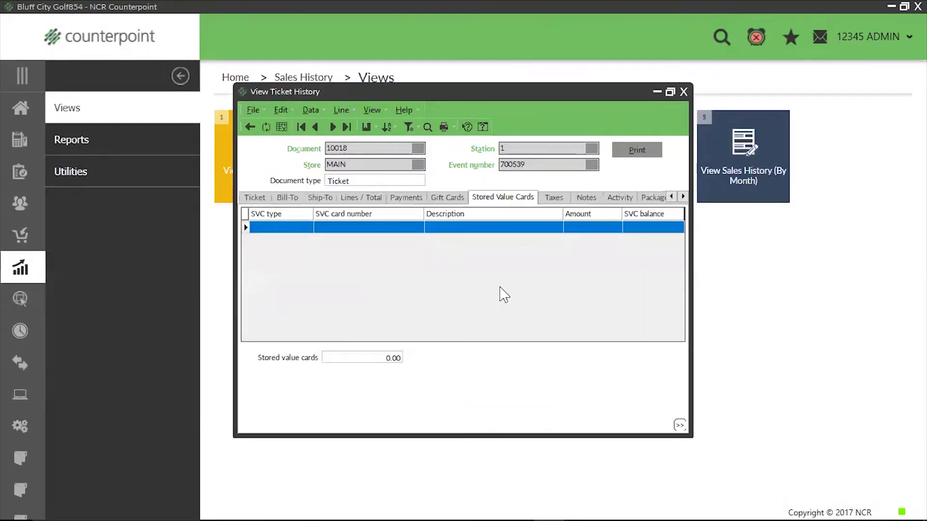
{"action": "left_click", "coordinate": [556, 199]}
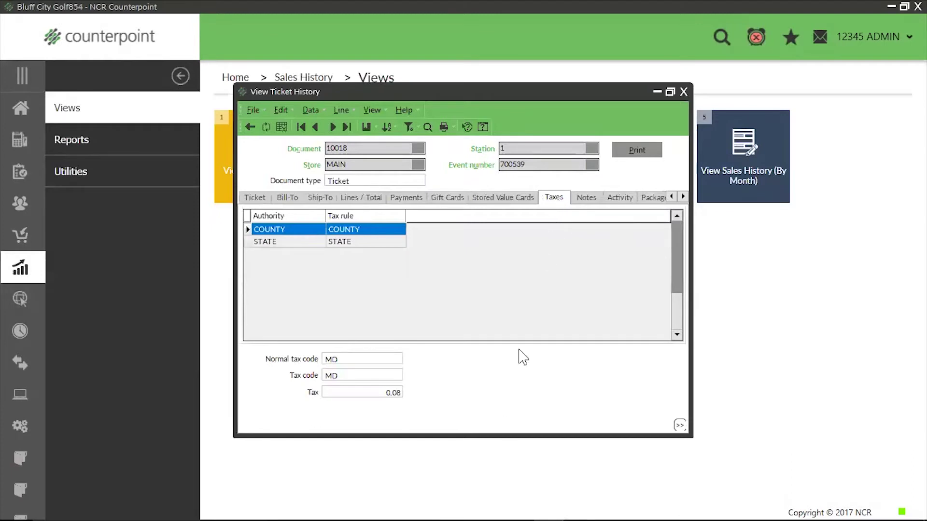
{"action": "left_click", "coordinate": [583, 201]}
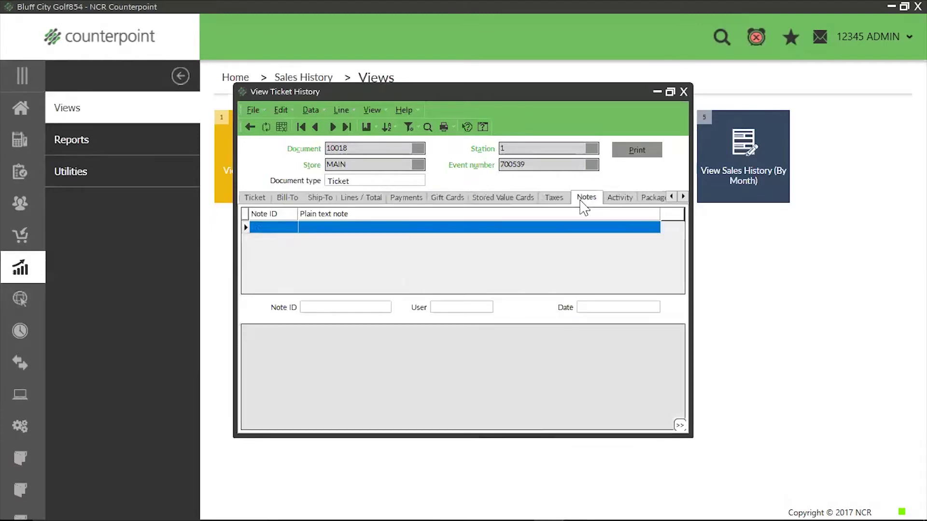
{"action": "left_click", "coordinate": [616, 202]}
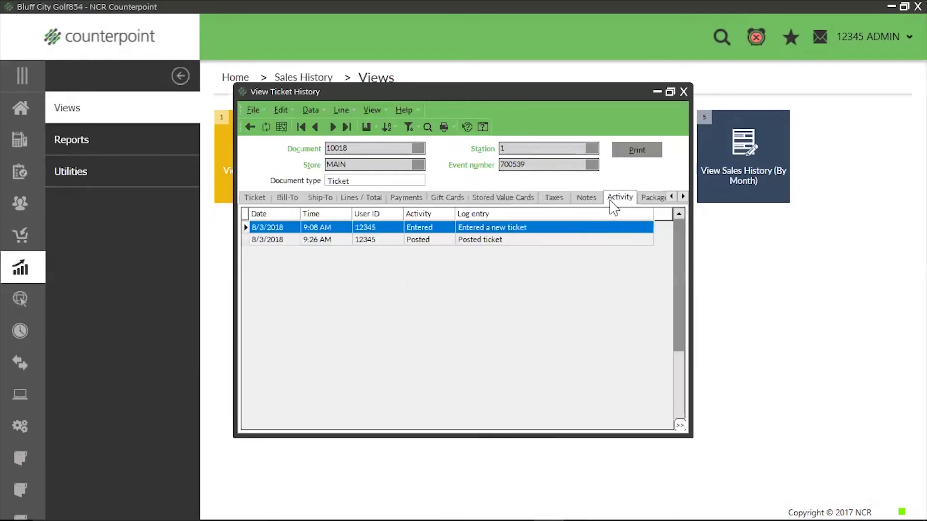
{"action": "left_click", "coordinate": [651, 197]}
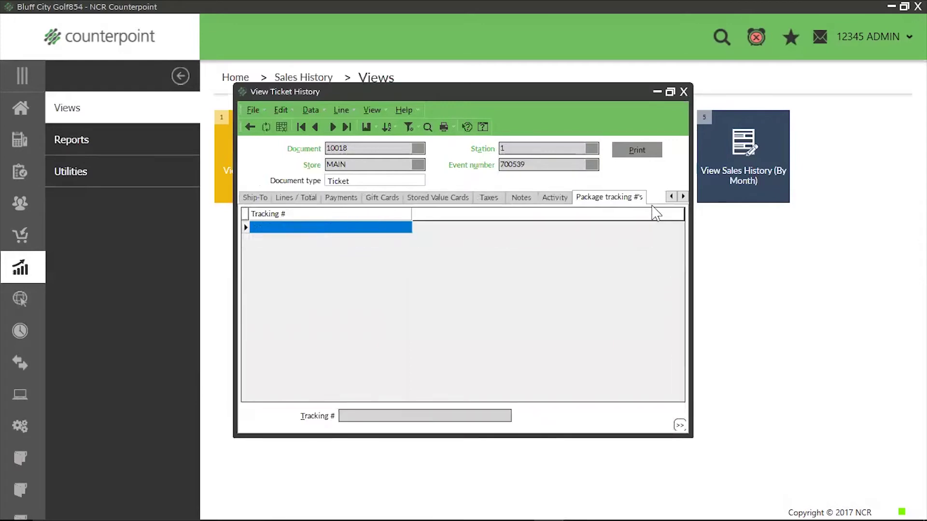